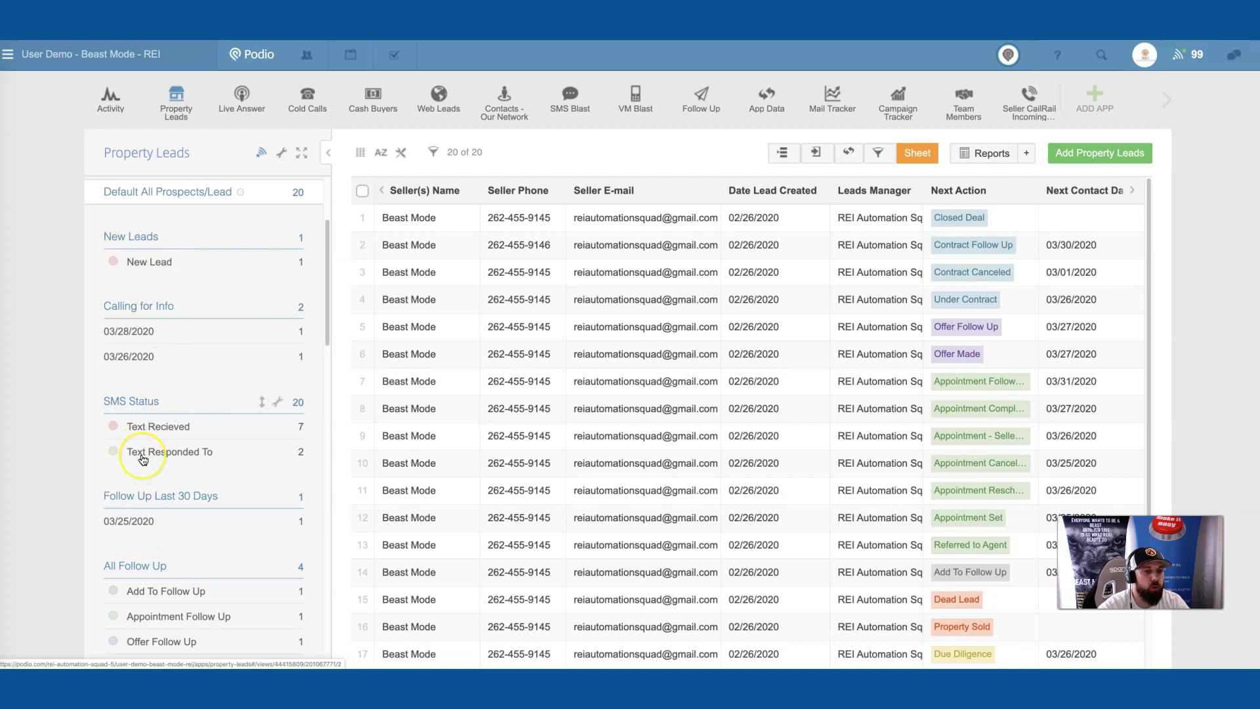
Look through the saved Property Leads views and the Next Action statuses listed in the leads table.
scroll(132, 463, "down", 1)
scroll(119, 446, "down", 5)
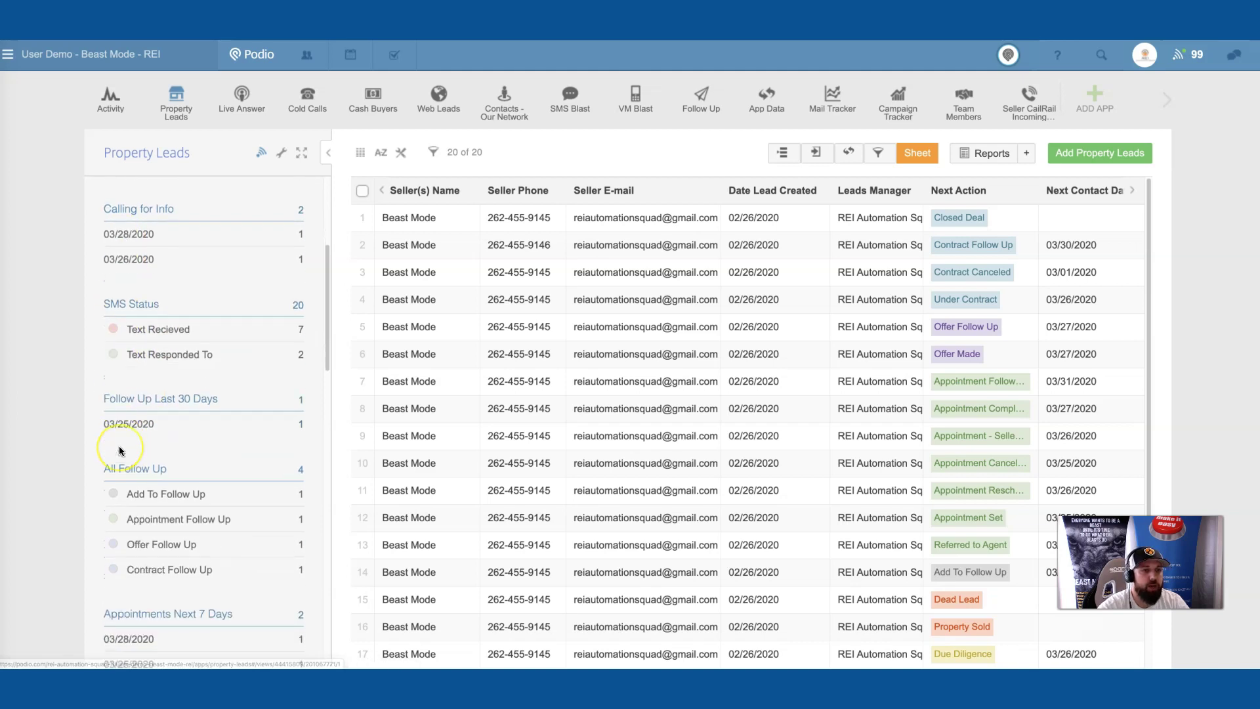
scroll(120, 448, "down", 5)
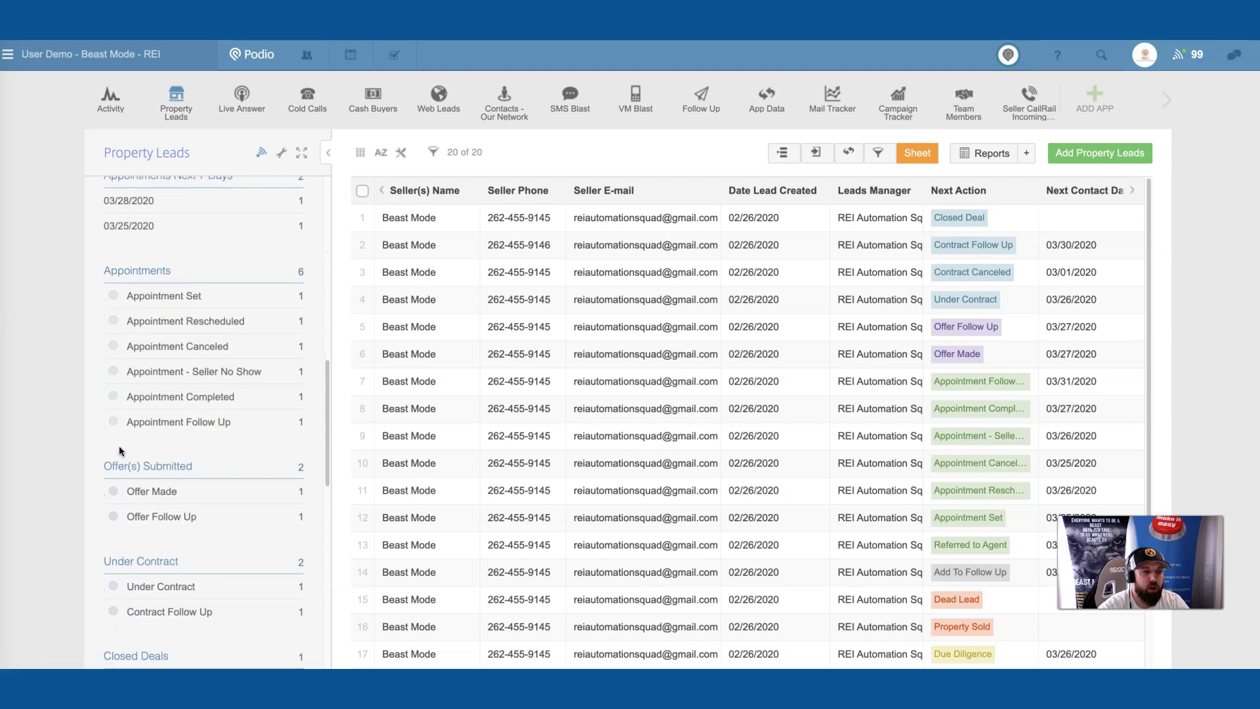
scroll(119, 447, "down", 1)
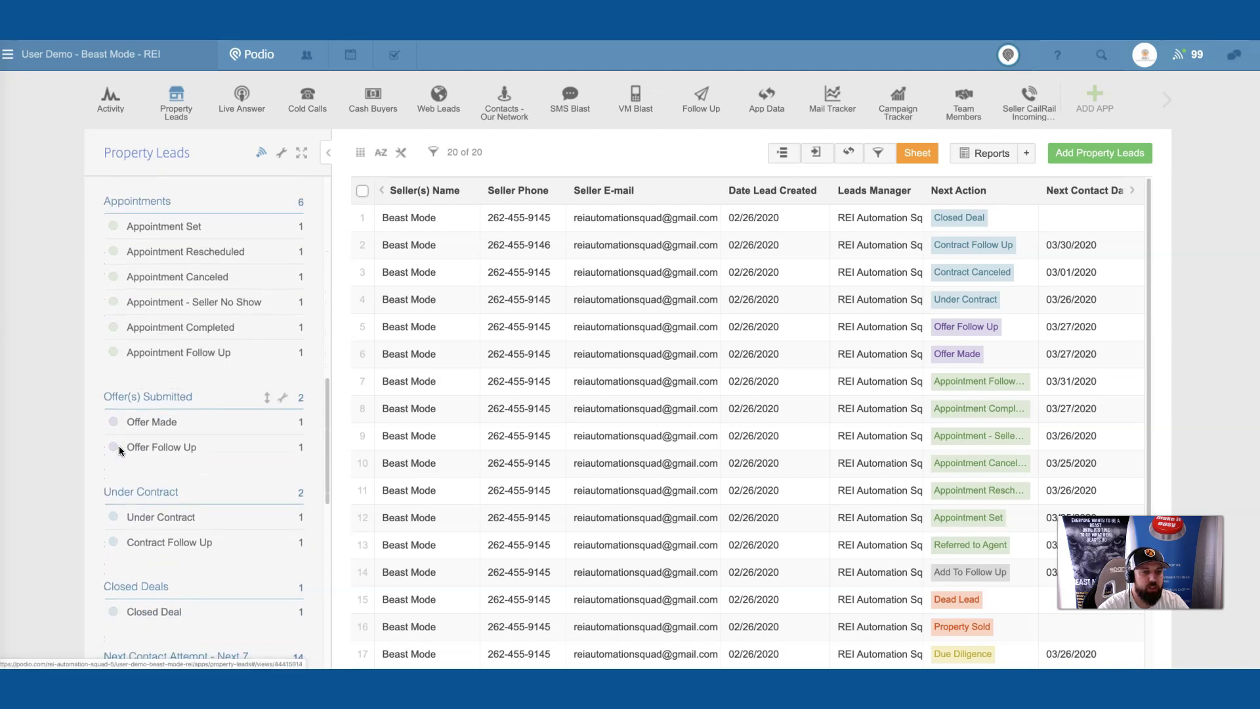
scroll(120, 449, "up", 10)
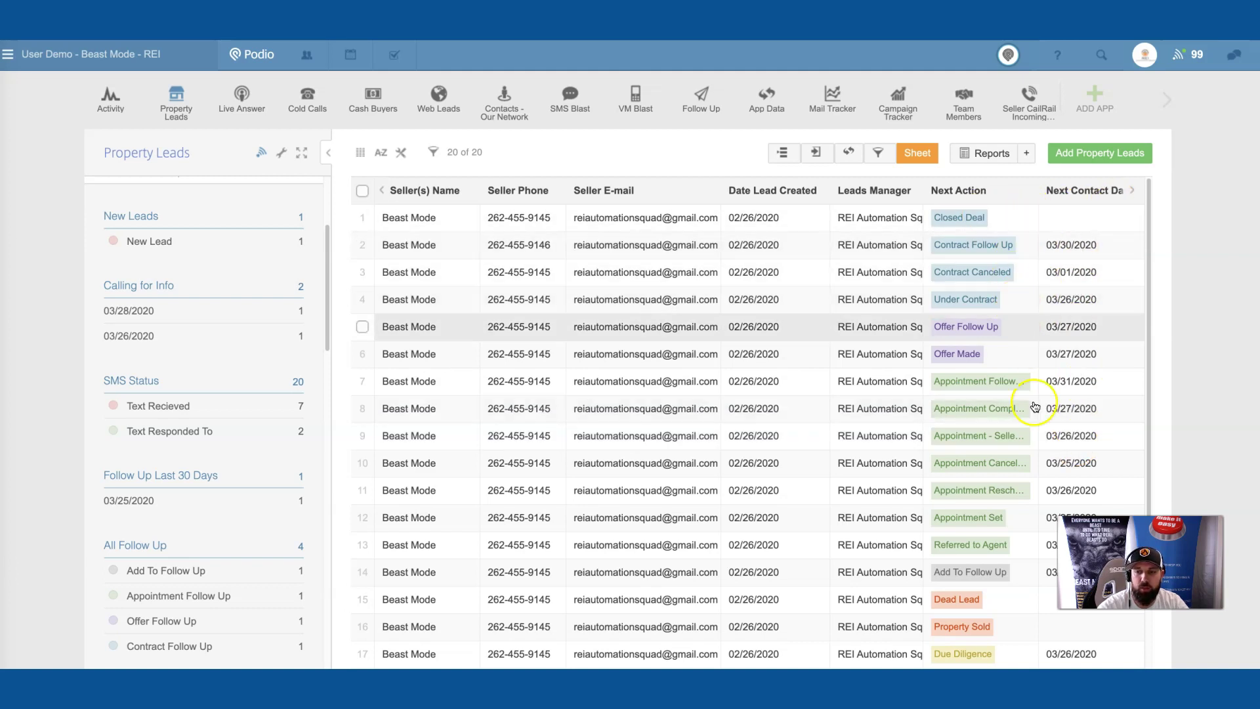
scroll(1037, 421, "down", 3)
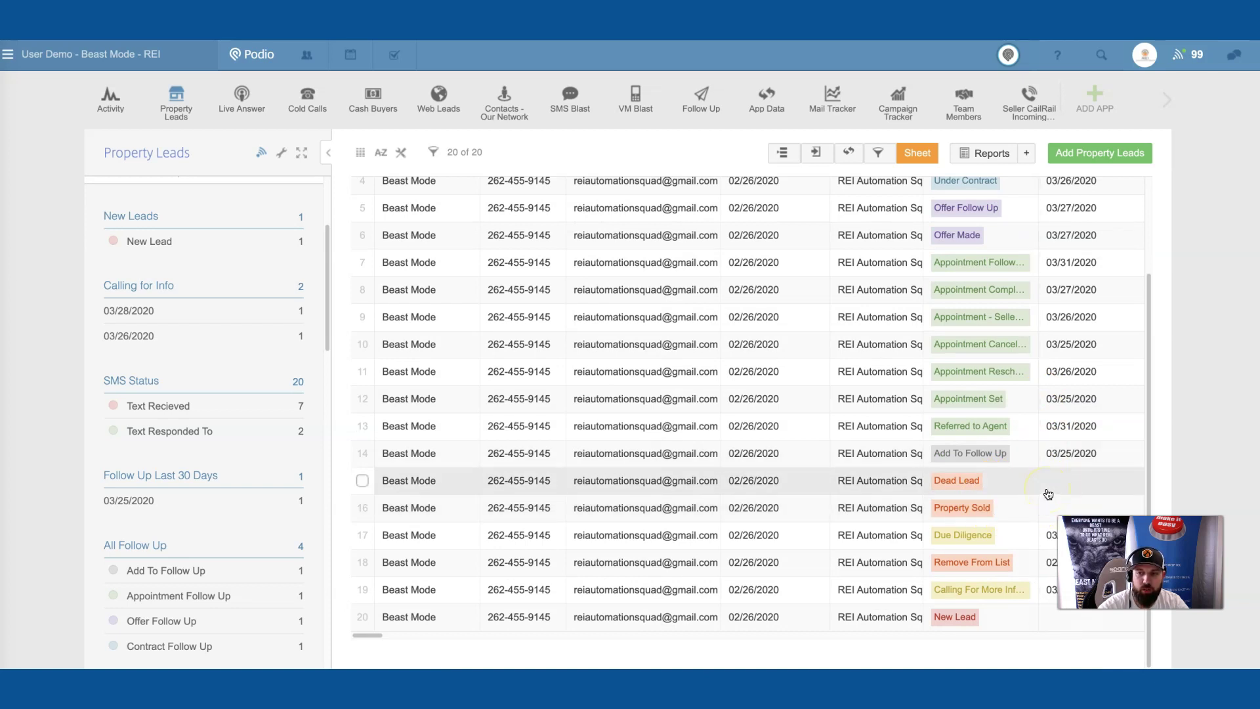
scroll(1048, 494, "up", 3)
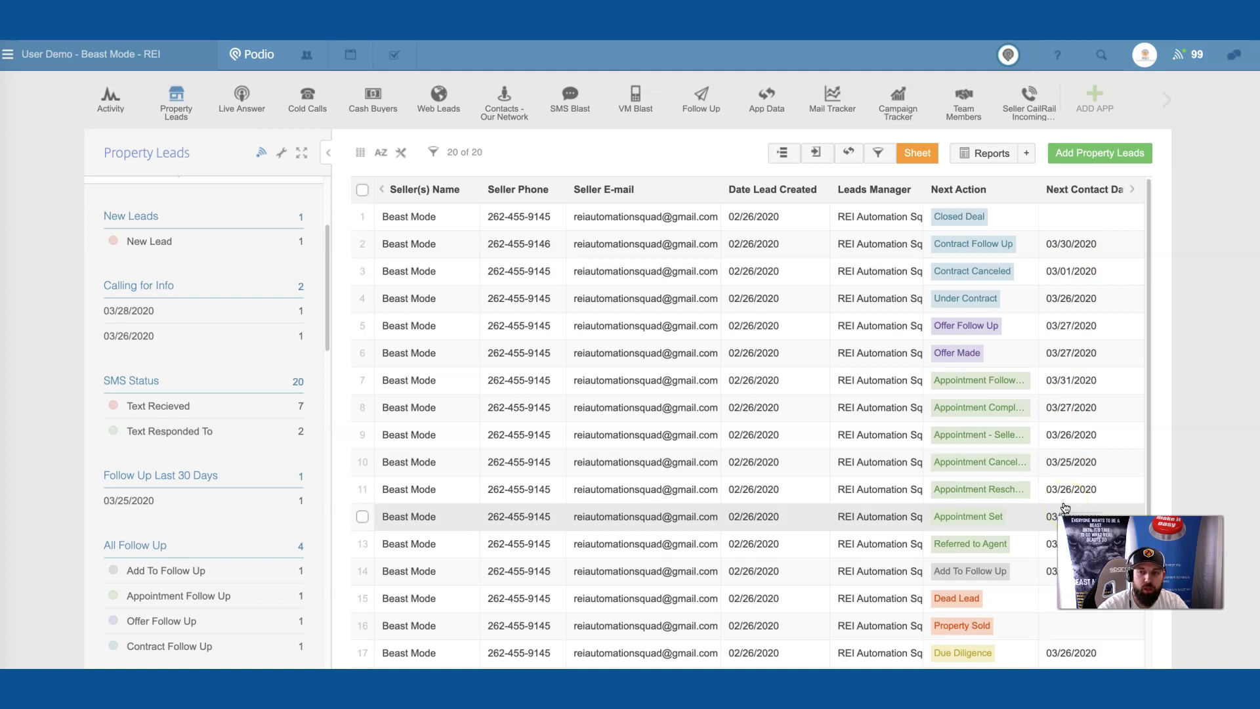
Display the leads in the New Lead view and those under Calling for Info dated 03/28/2020.
left_click(131, 249)
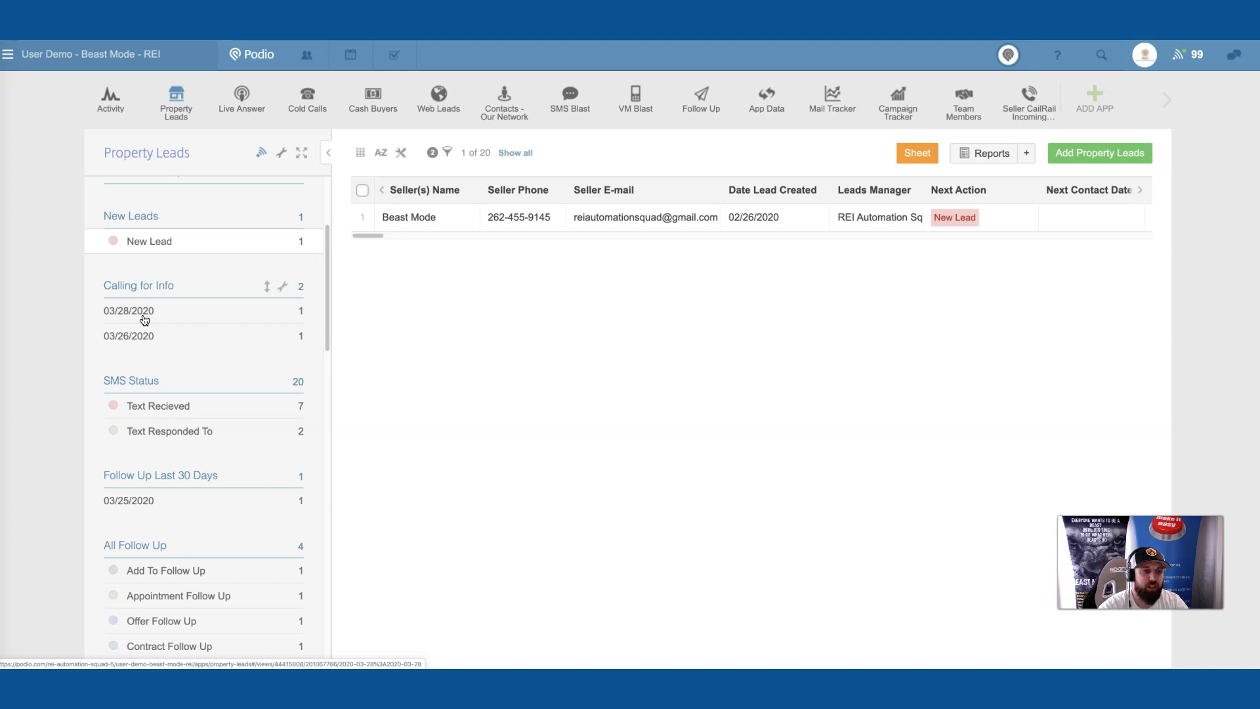
left_click(129, 340)
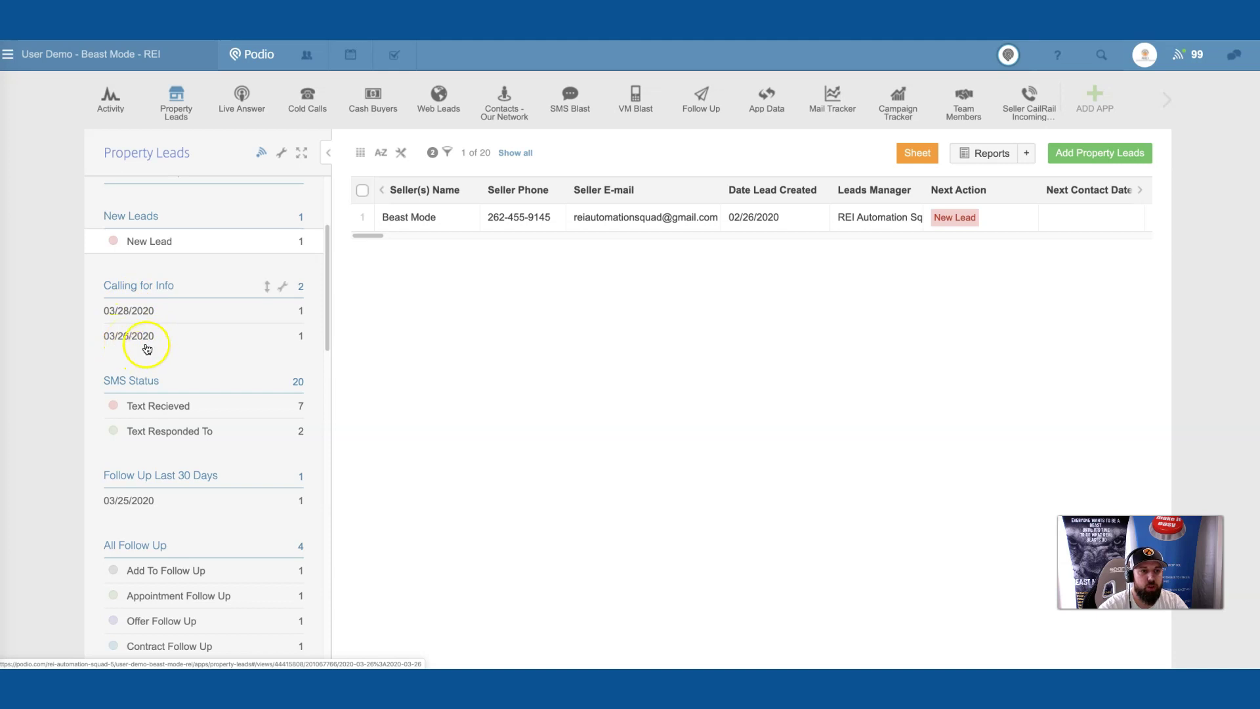
left_click(128, 339)
left_click(131, 316)
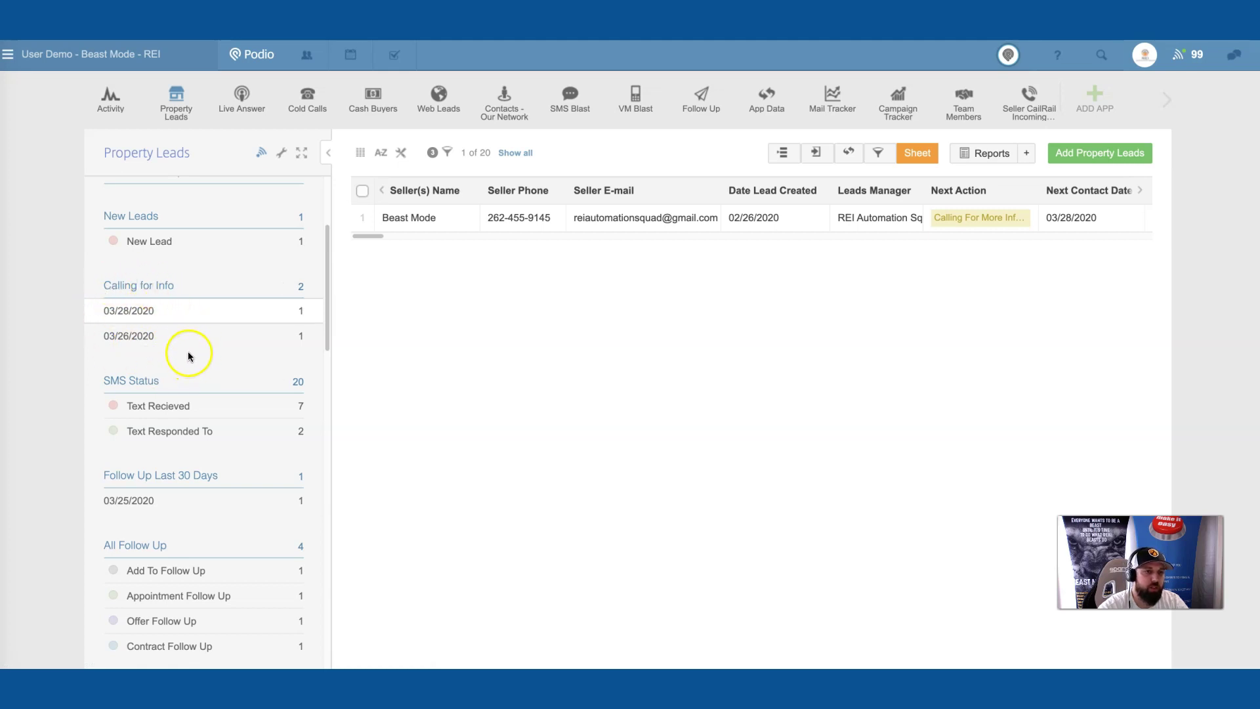
Display the leads under Follow Up Last 30 Days dated 03/25/2020.
scroll(189, 356, "down", 2)
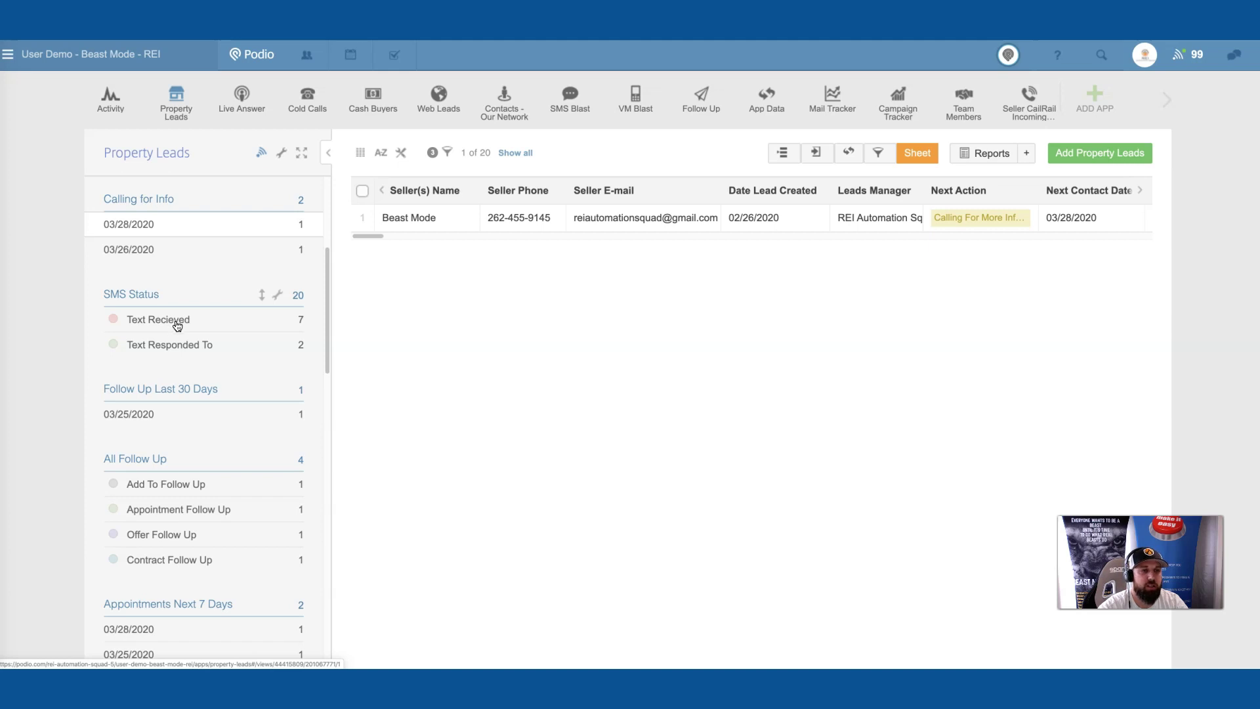
left_click(144, 320)
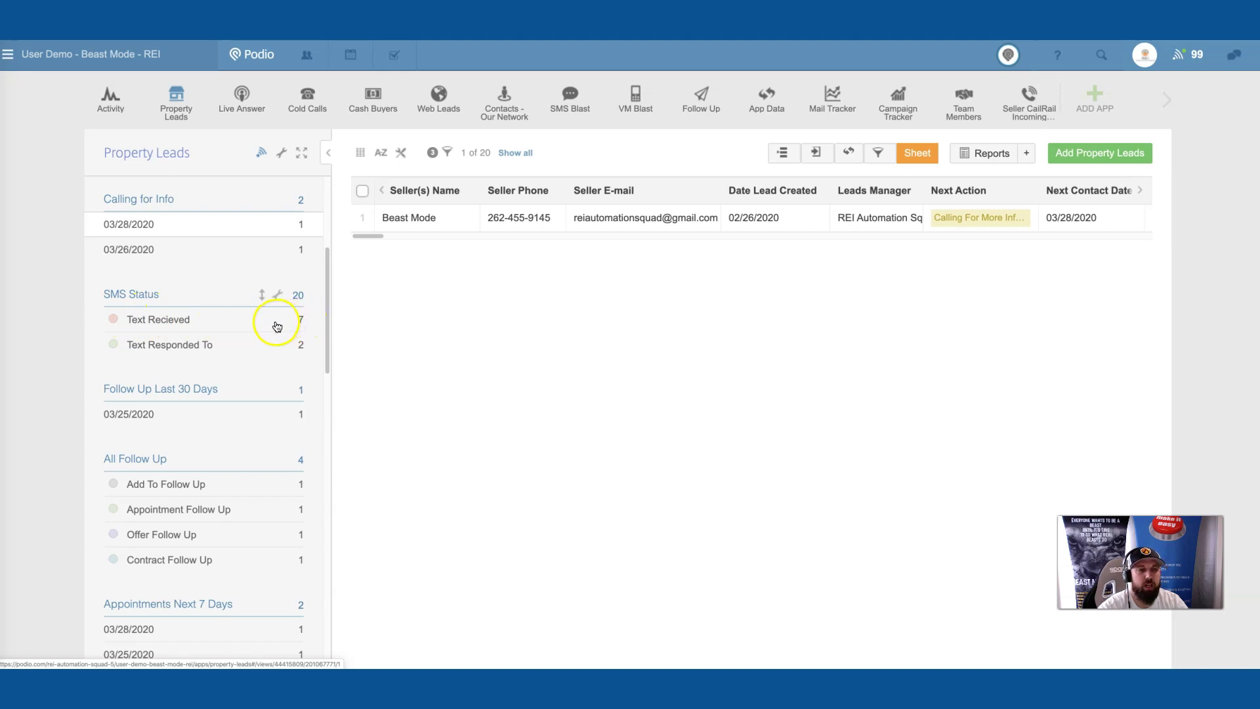
scroll(172, 335, "down", 1)
scroll(174, 338, "down", 1)
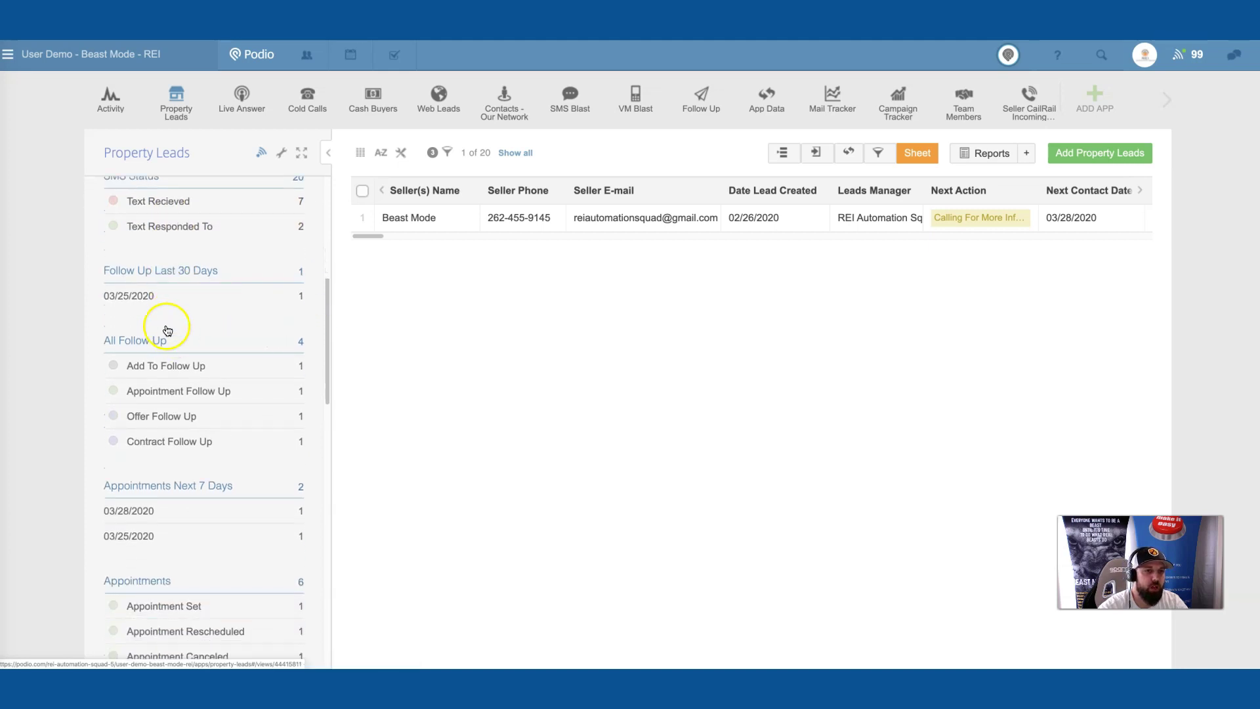
left_click(138, 296)
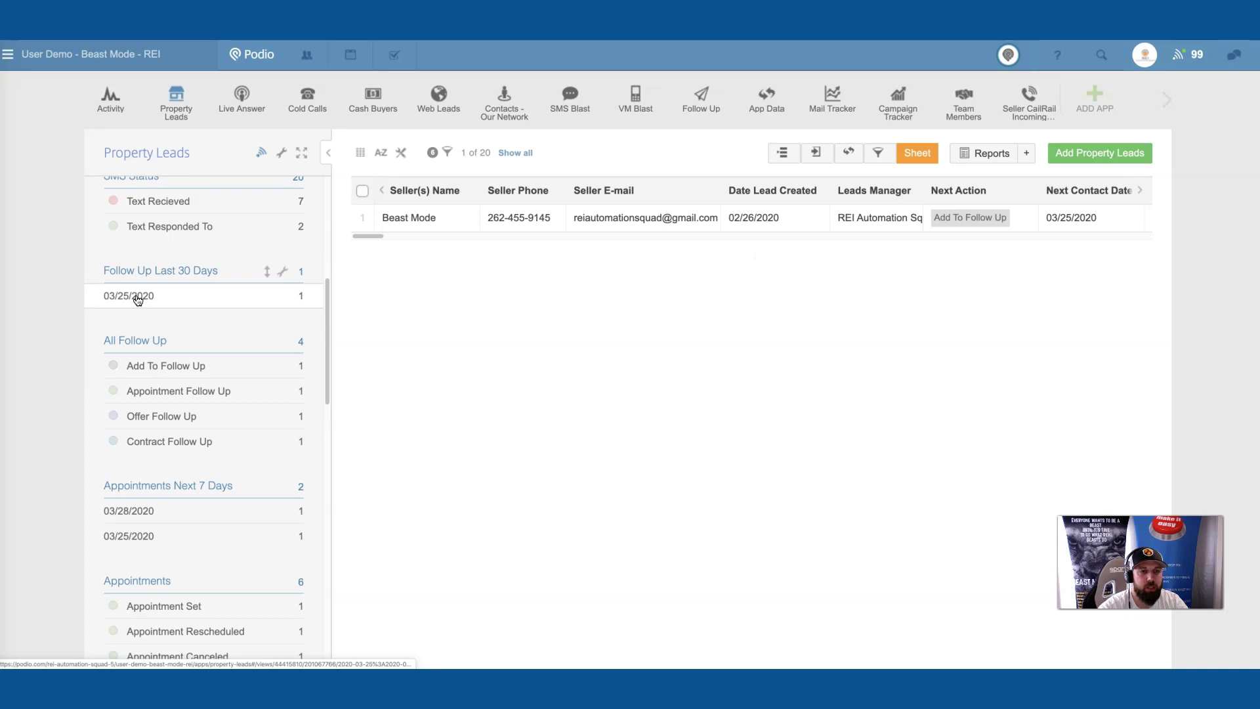
left_click(126, 301)
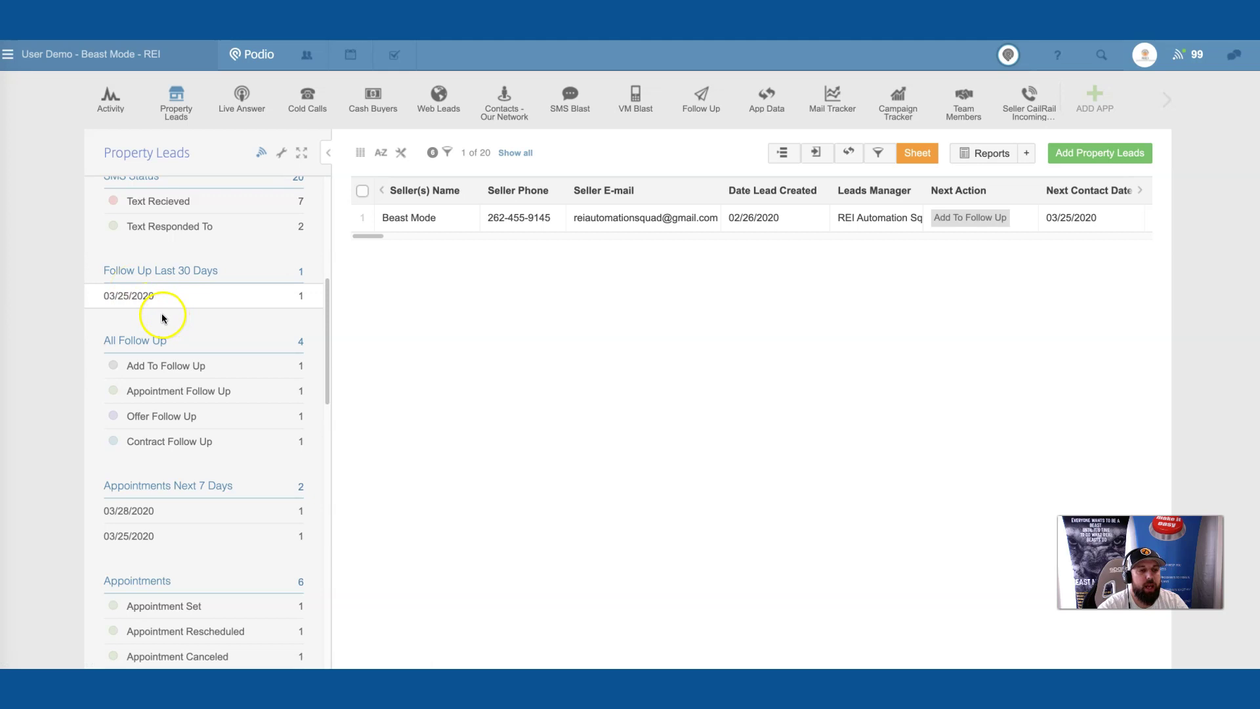
left_click(196, 451)
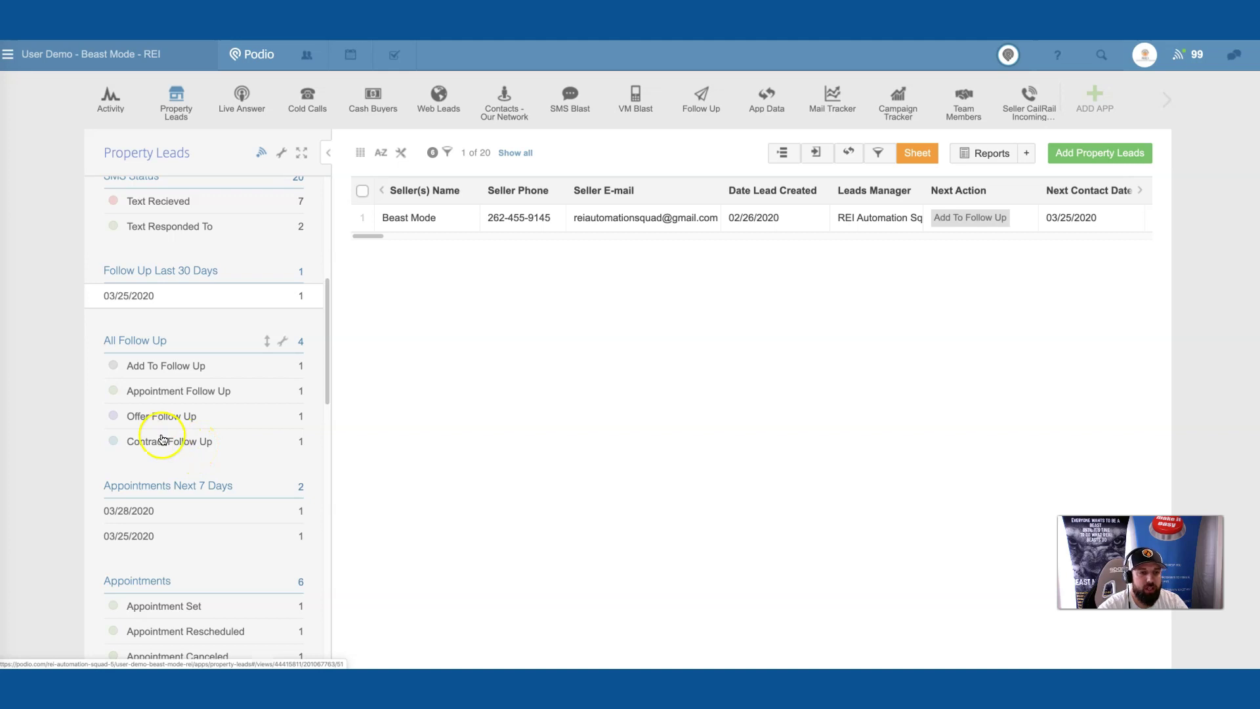
left_click(153, 369)
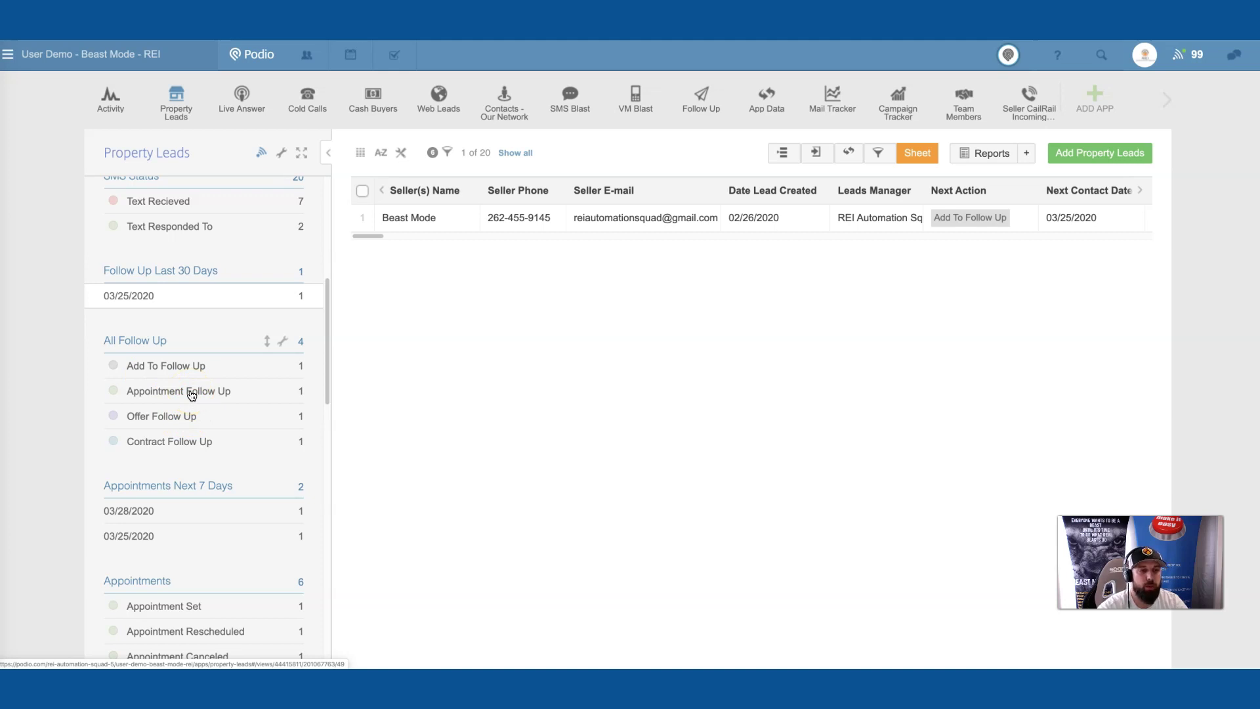
left_click(166, 420)
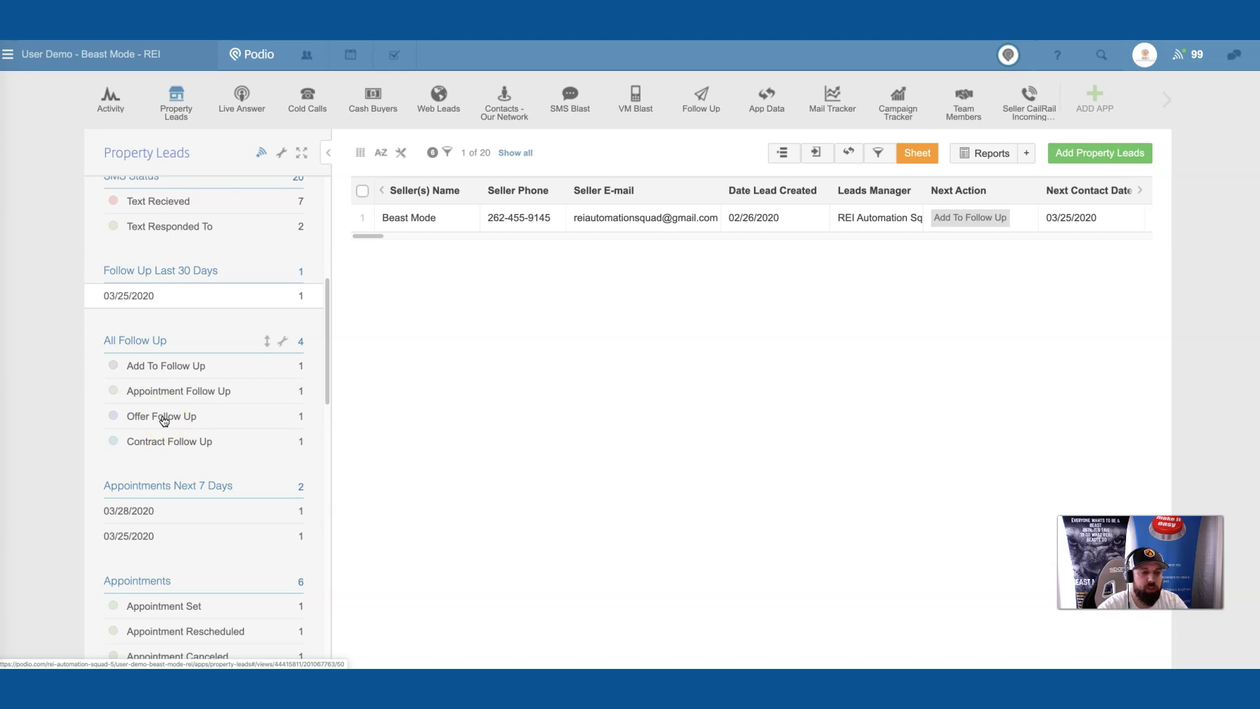
left_click(166, 434)
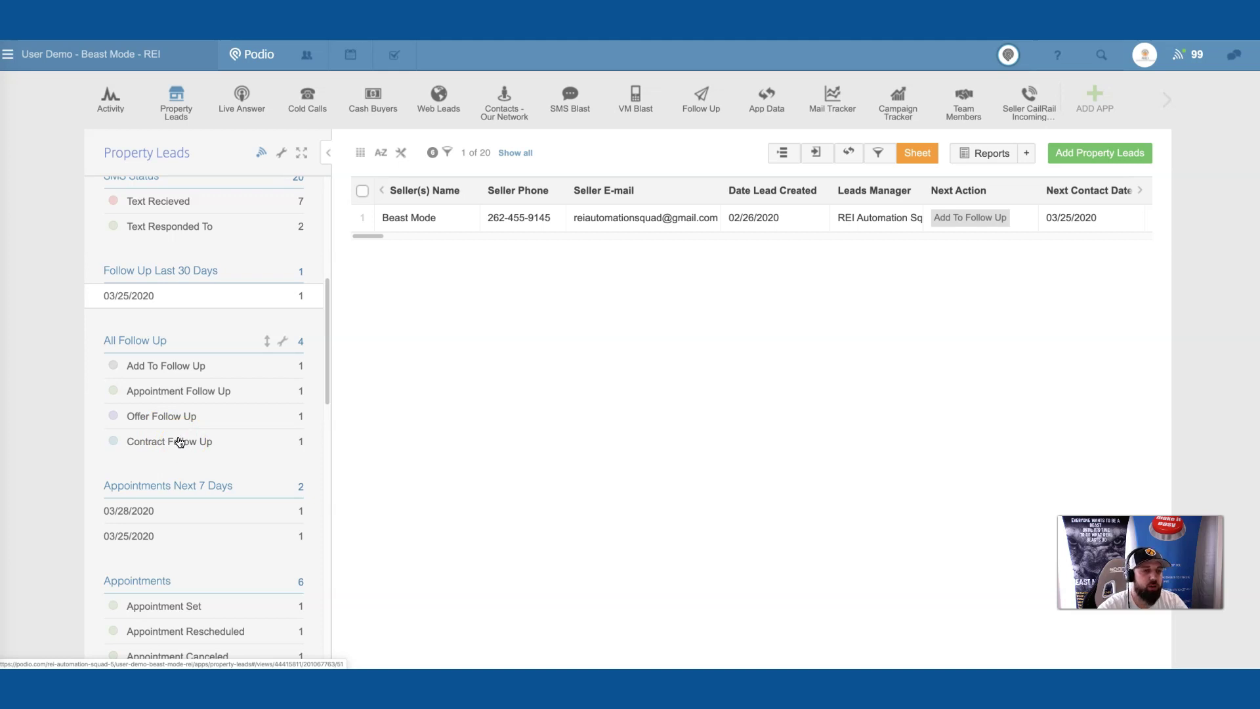
left_click(165, 448)
left_click(148, 444)
Display the leads under Appointments Next 7 Days dated 03/25/2020.
scroll(148, 444, "down", 3)
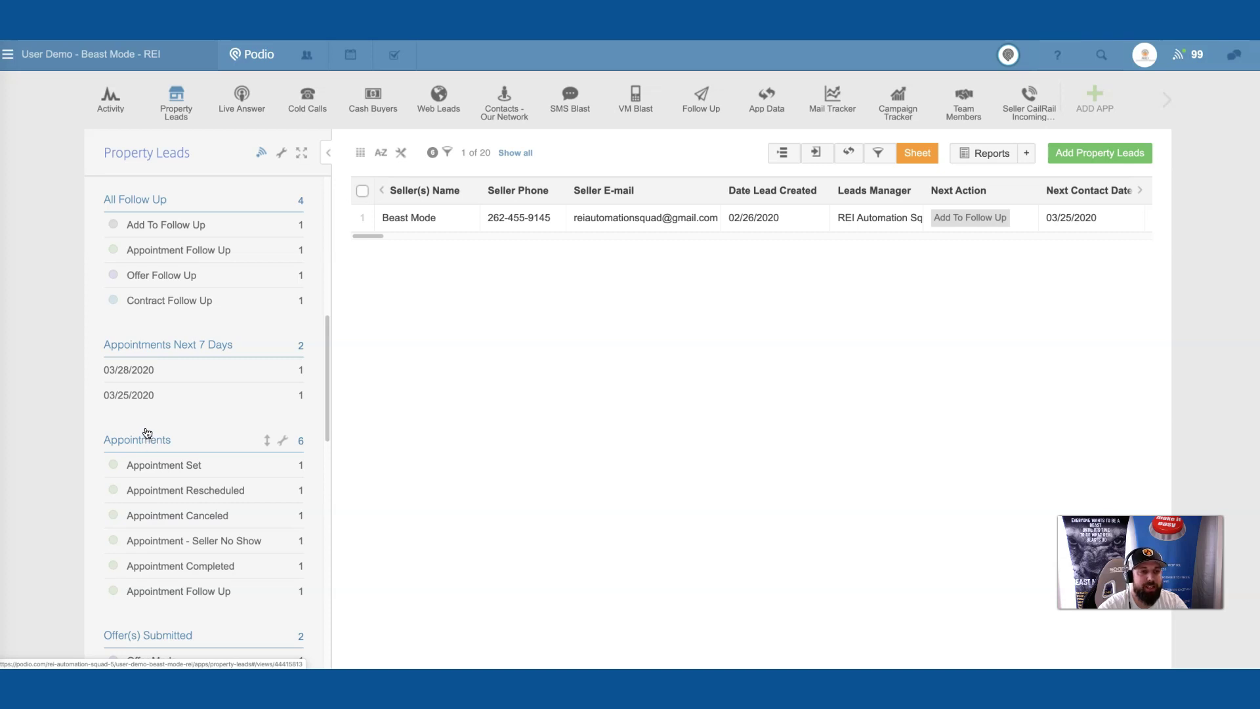
left_click(190, 403)
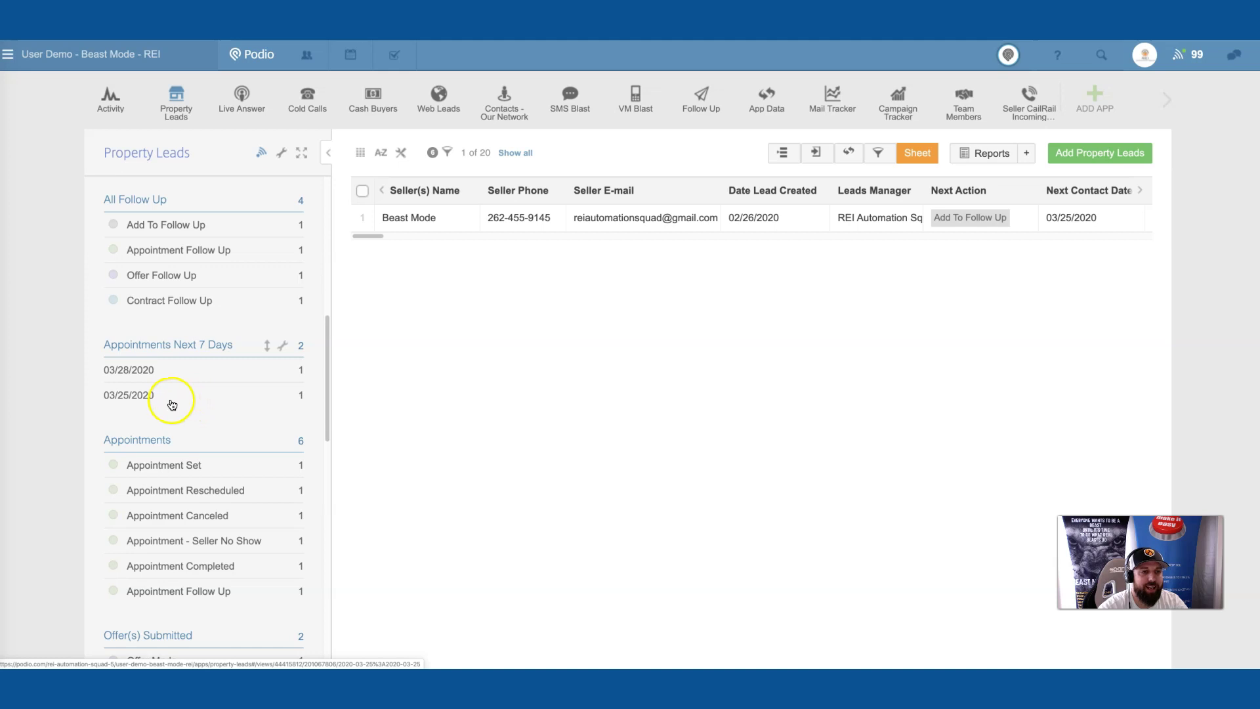
left_click(137, 378)
left_click(147, 394)
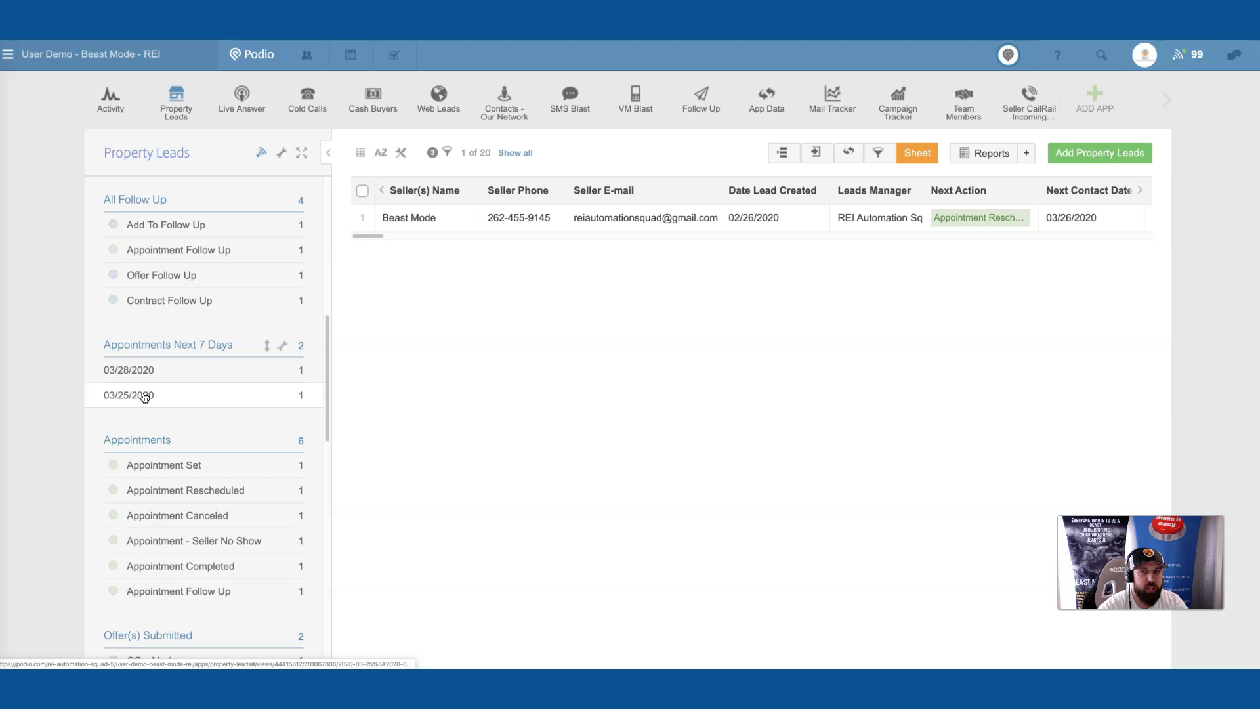
Examine the remaining saved views from Appointments, Offer(s) Submitted and Under Contract through Closed Deals and the Next Contact Attempt groups.
scroll(144, 396, "down", 3)
left_click(152, 339)
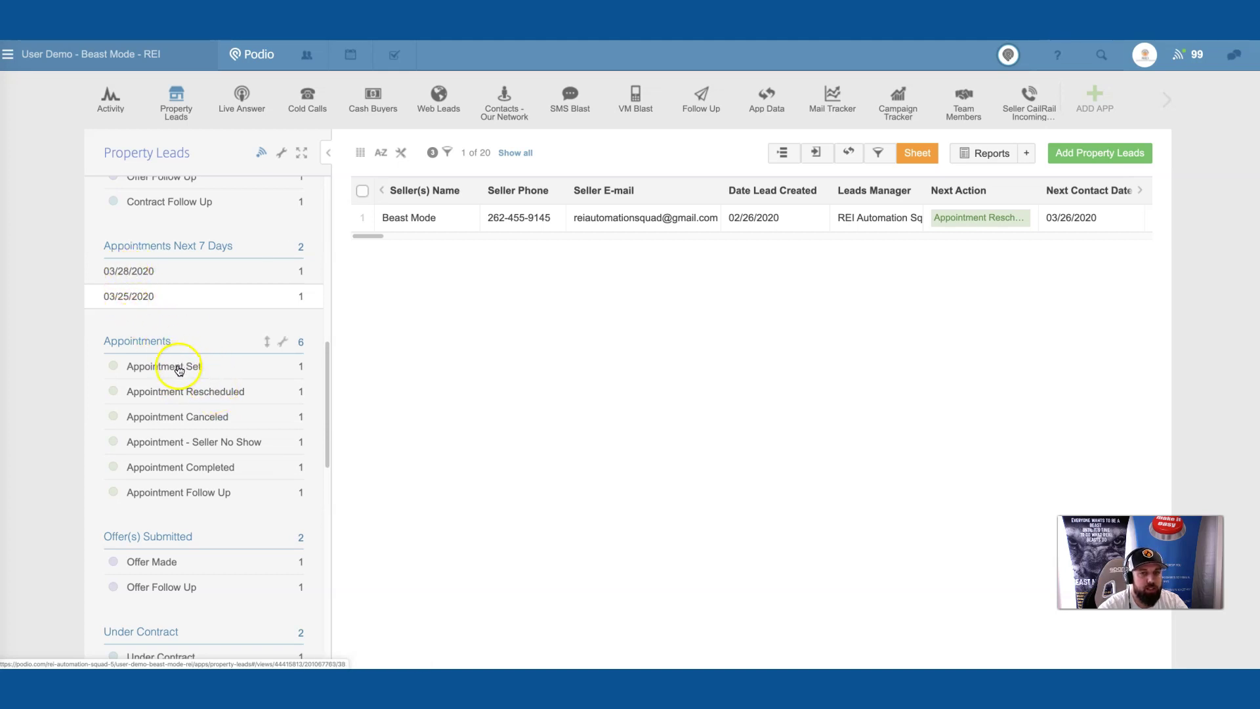
left_click(208, 432)
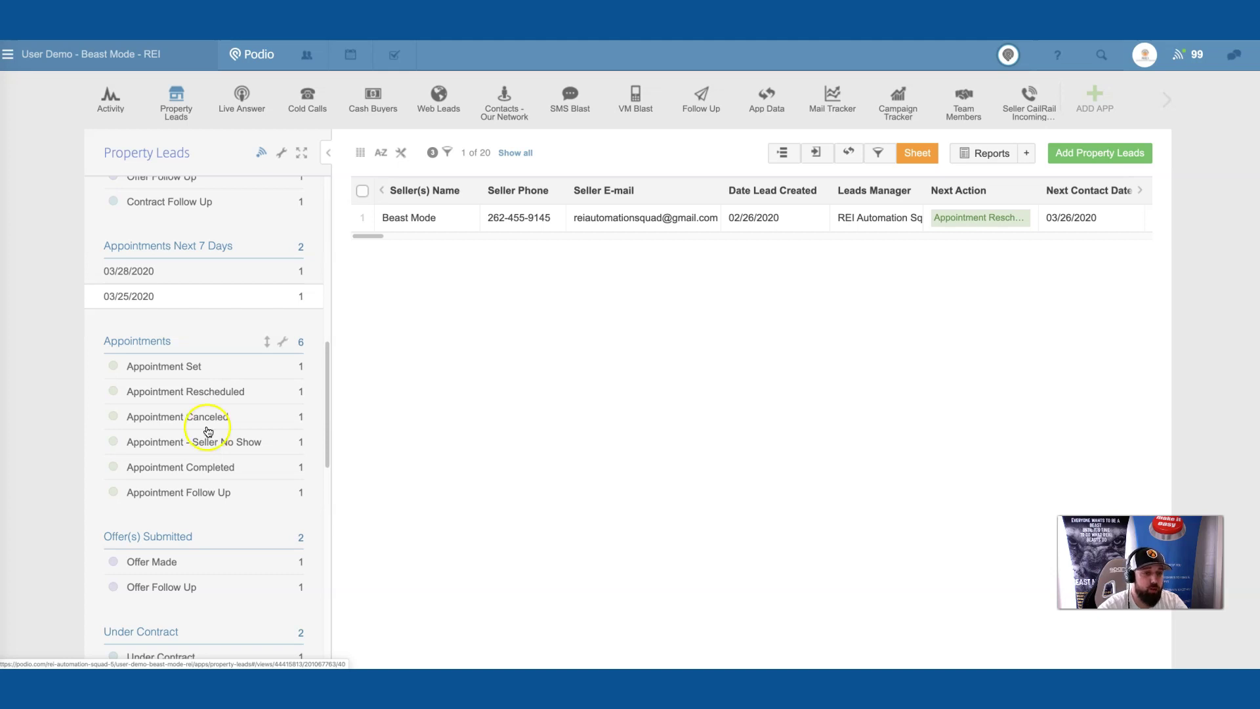
scroll(214, 471, "down", 1)
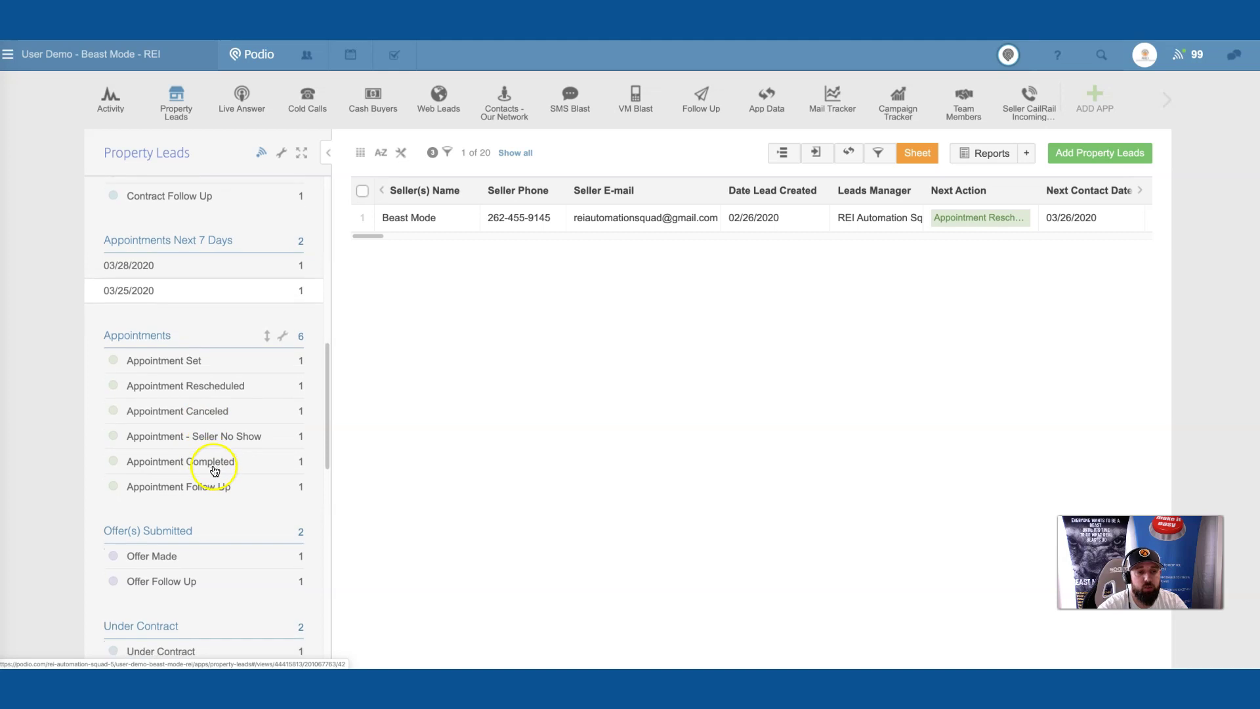
scroll(214, 471, "down", 1)
scroll(215, 467, "down", 4)
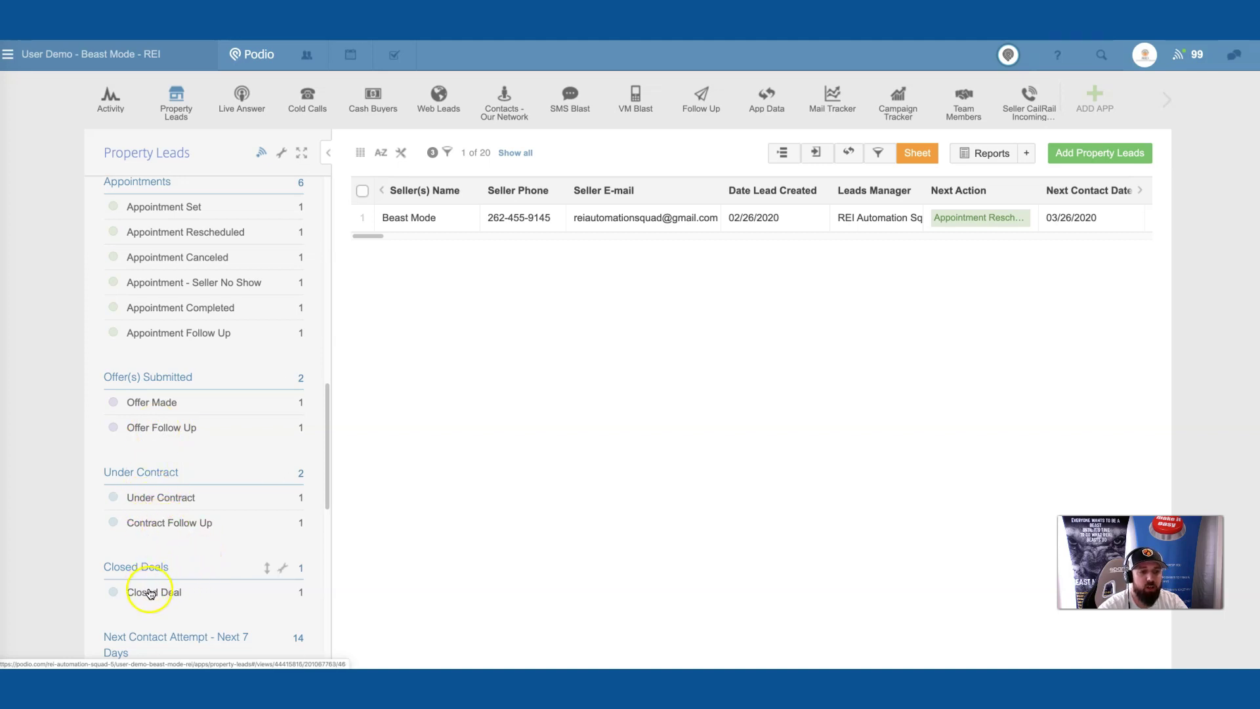
scroll(150, 583, "down", 2)
scroll(150, 584, "down", 5)
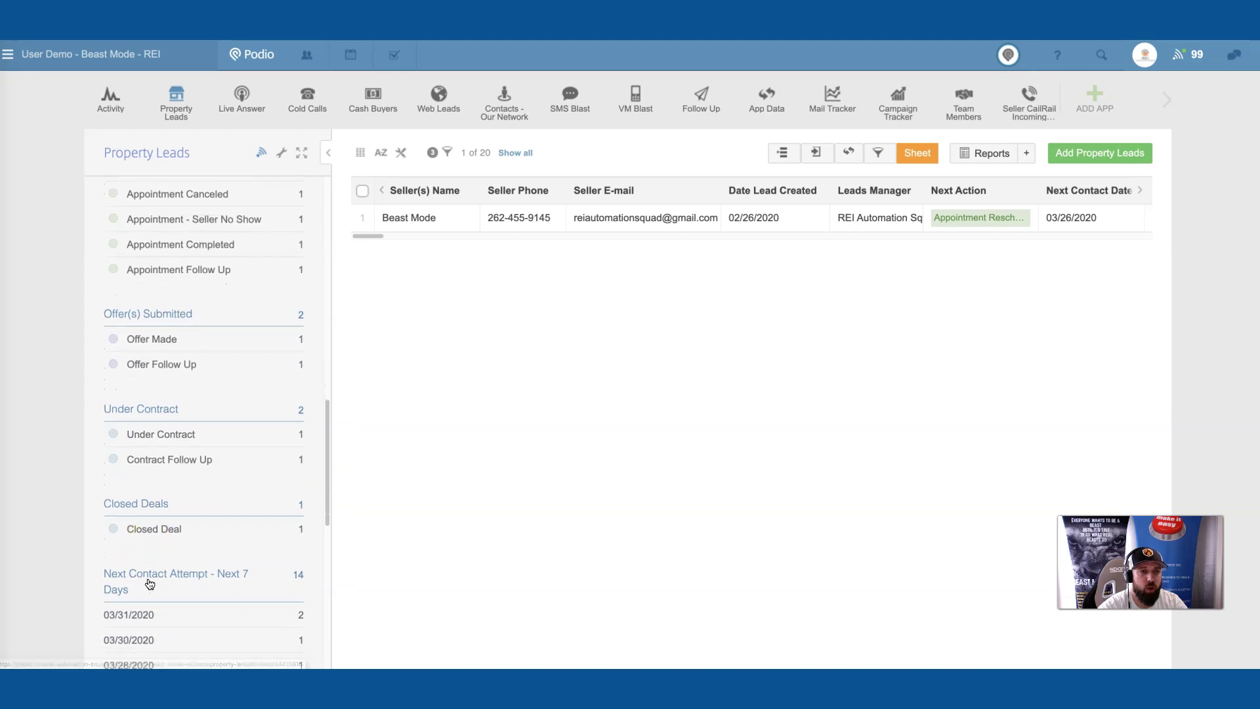
scroll(150, 573, "down", 4)
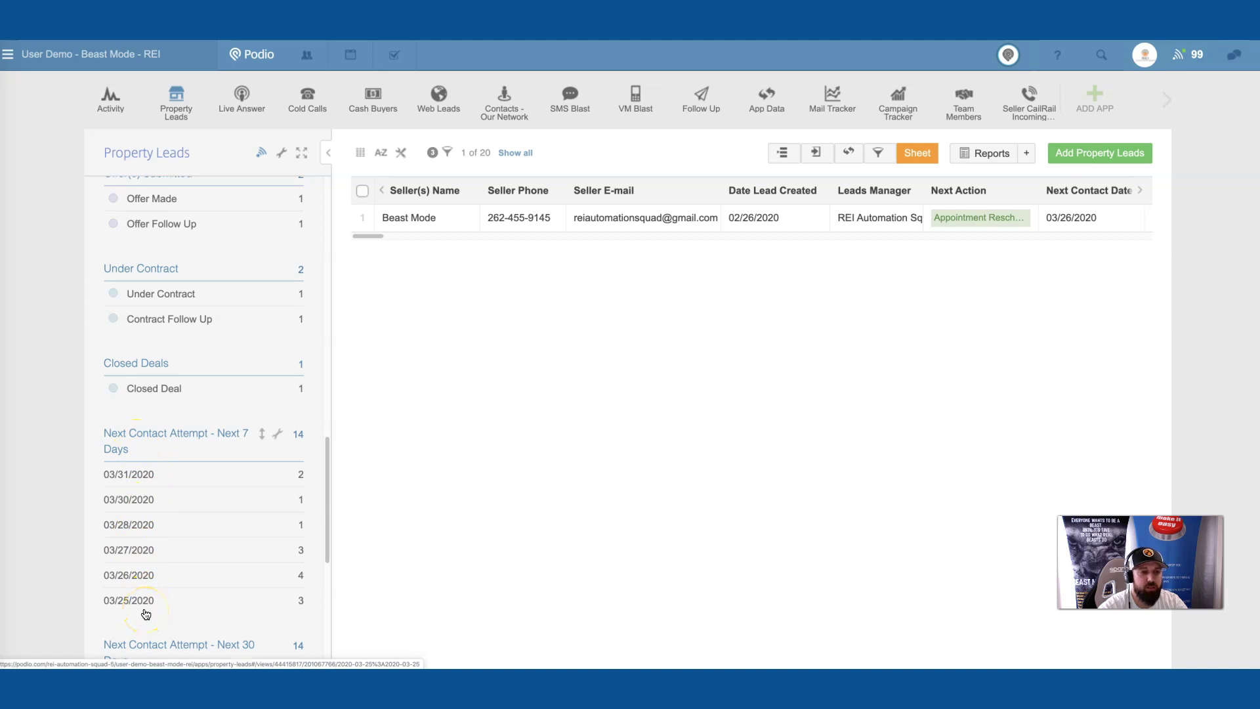
scroll(146, 614, "down", 3)
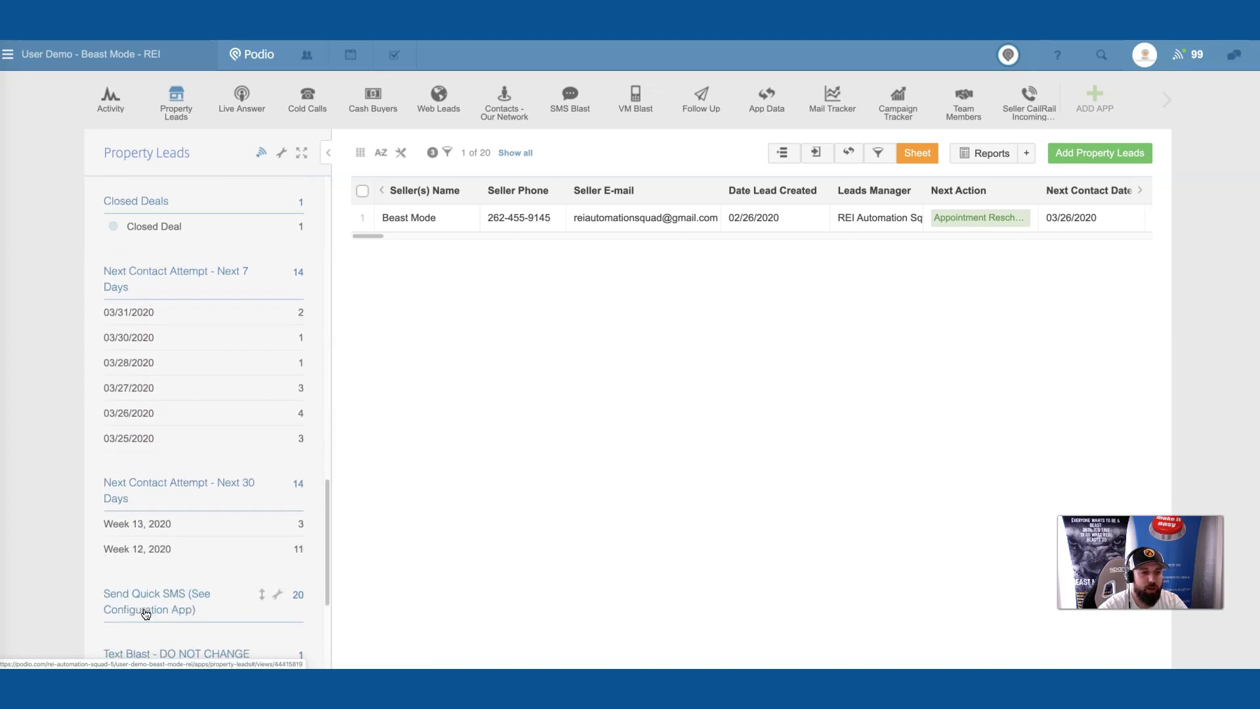
Display the leads under Next Contact Attempt - Next 7 Days dated 03/25/2020 and check their Next Action statuses.
scroll(146, 613, "up", 2)
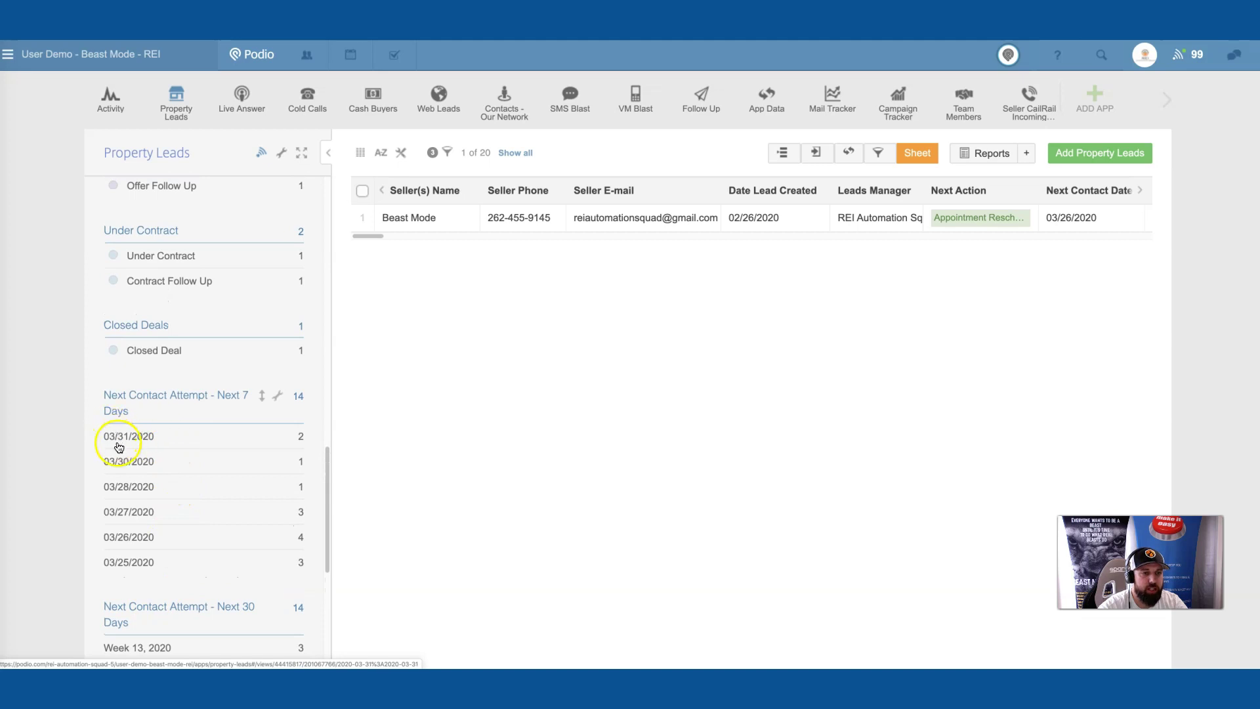
left_click(135, 564)
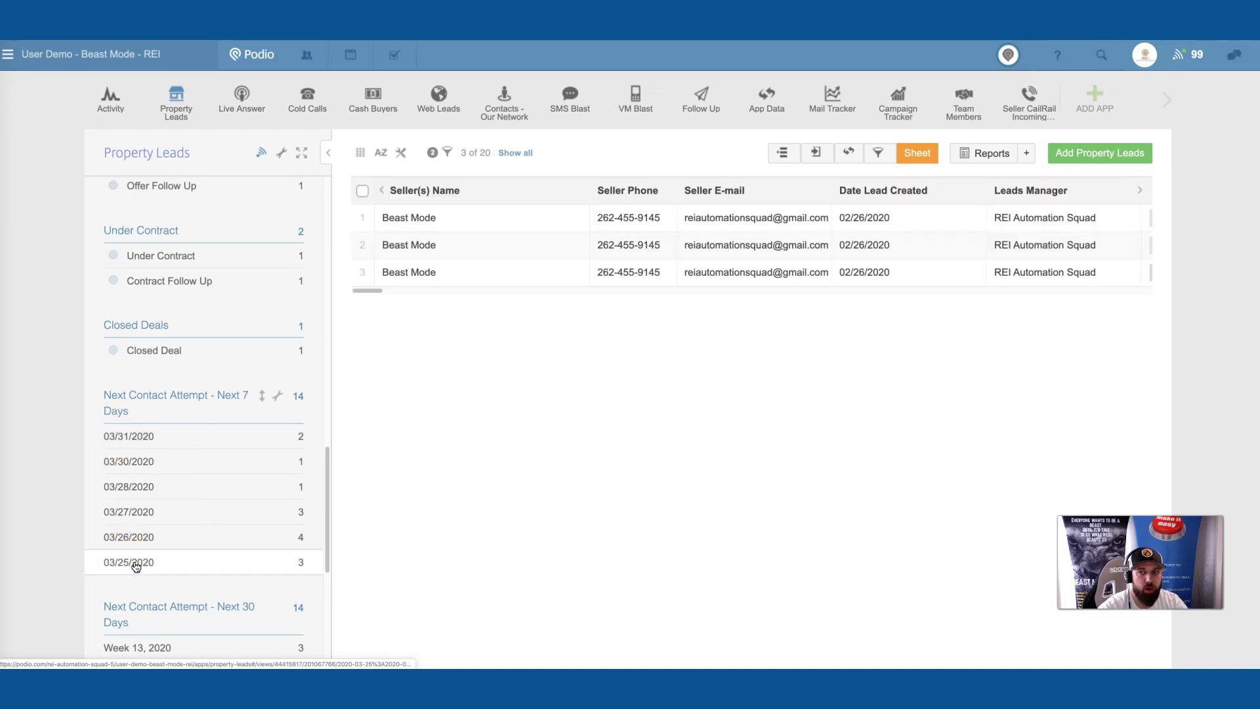
scroll(696, 223, "right", 3)
scroll(697, 220, "right", 1)
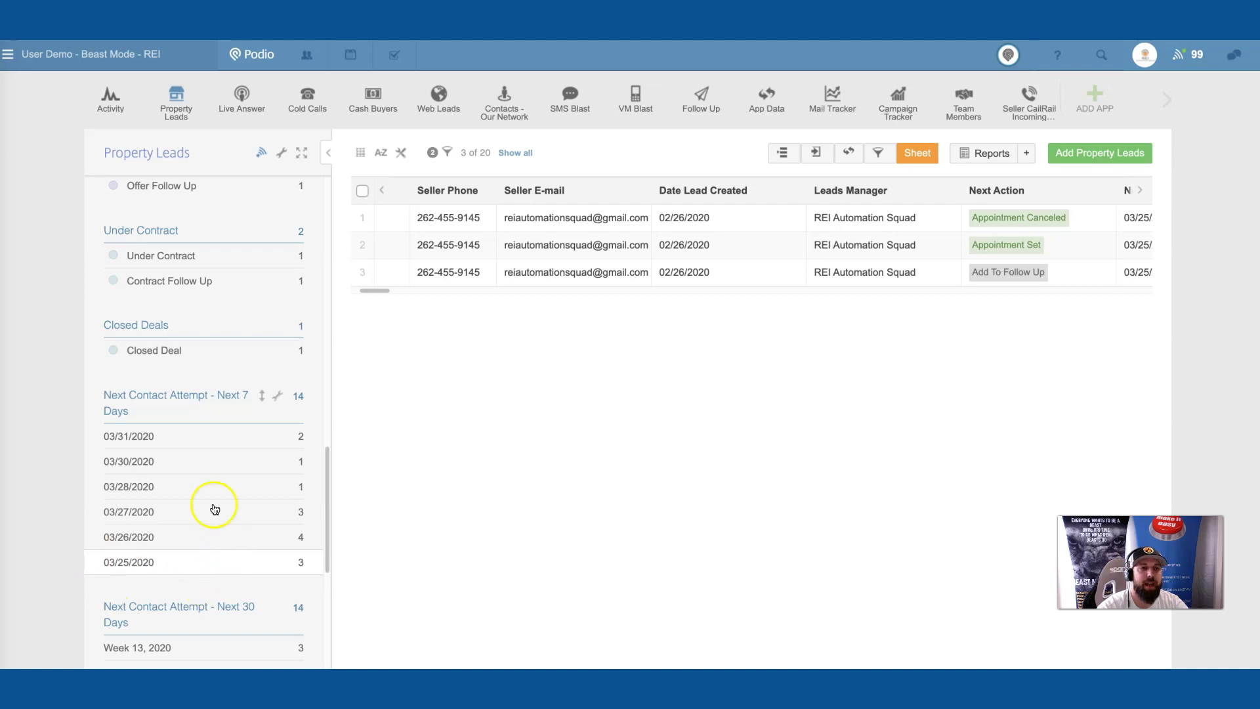
scroll(238, 480, "up", 15)
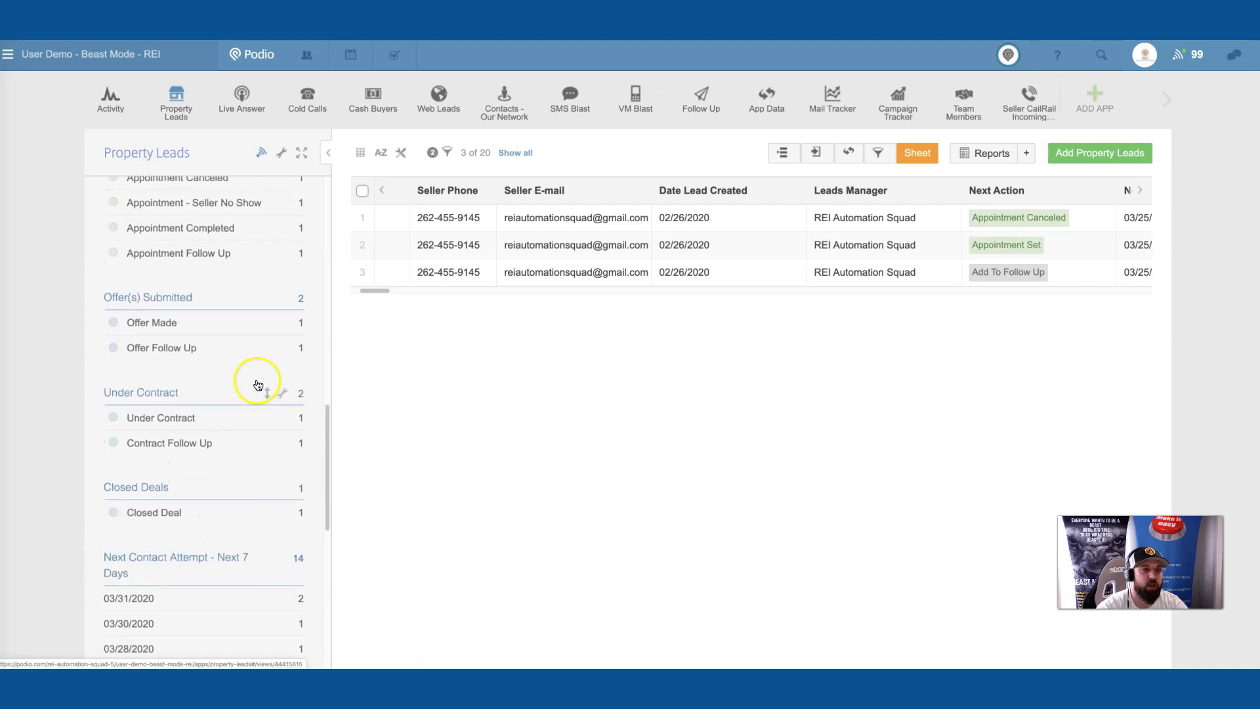
scroll(246, 394, "down", 3)
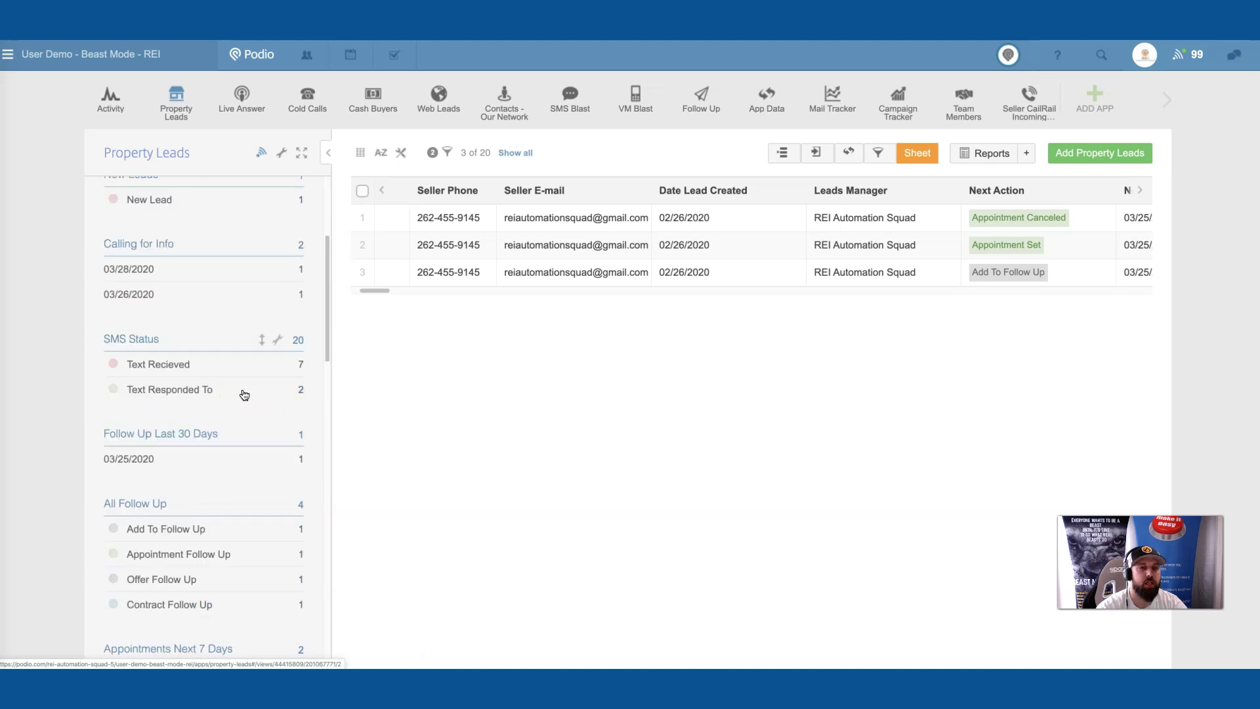
left_click(237, 396)
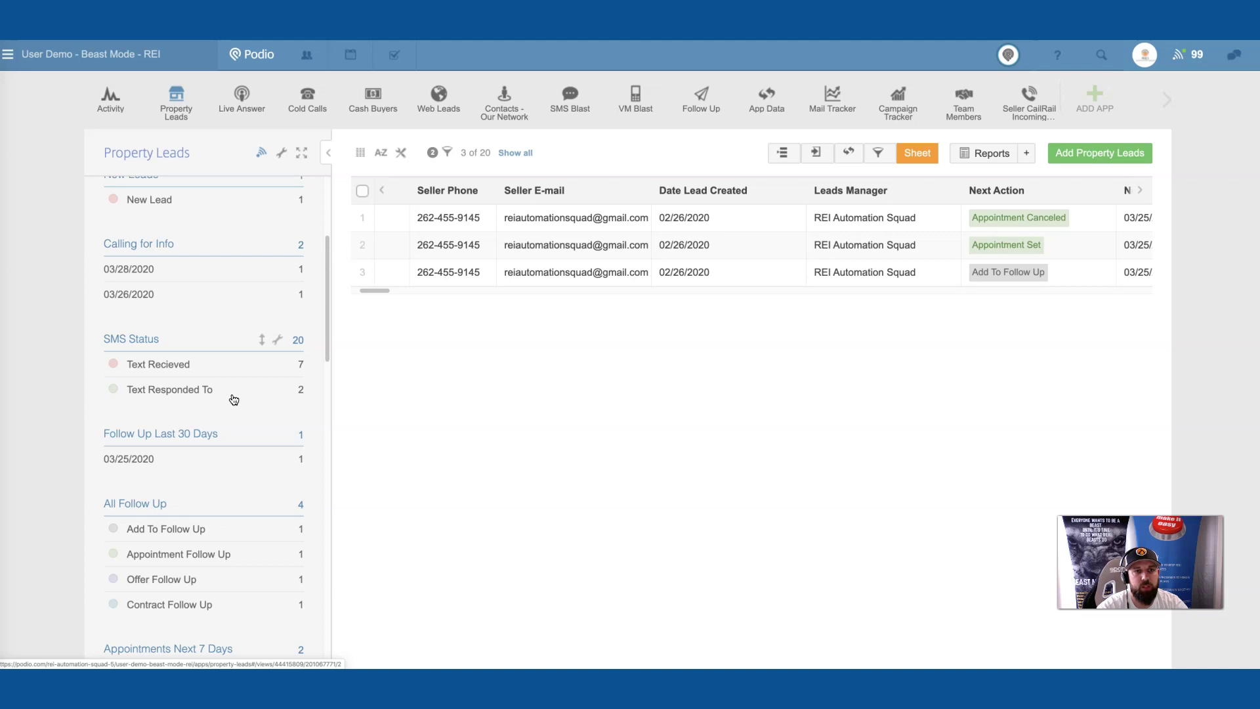
left_click(220, 445)
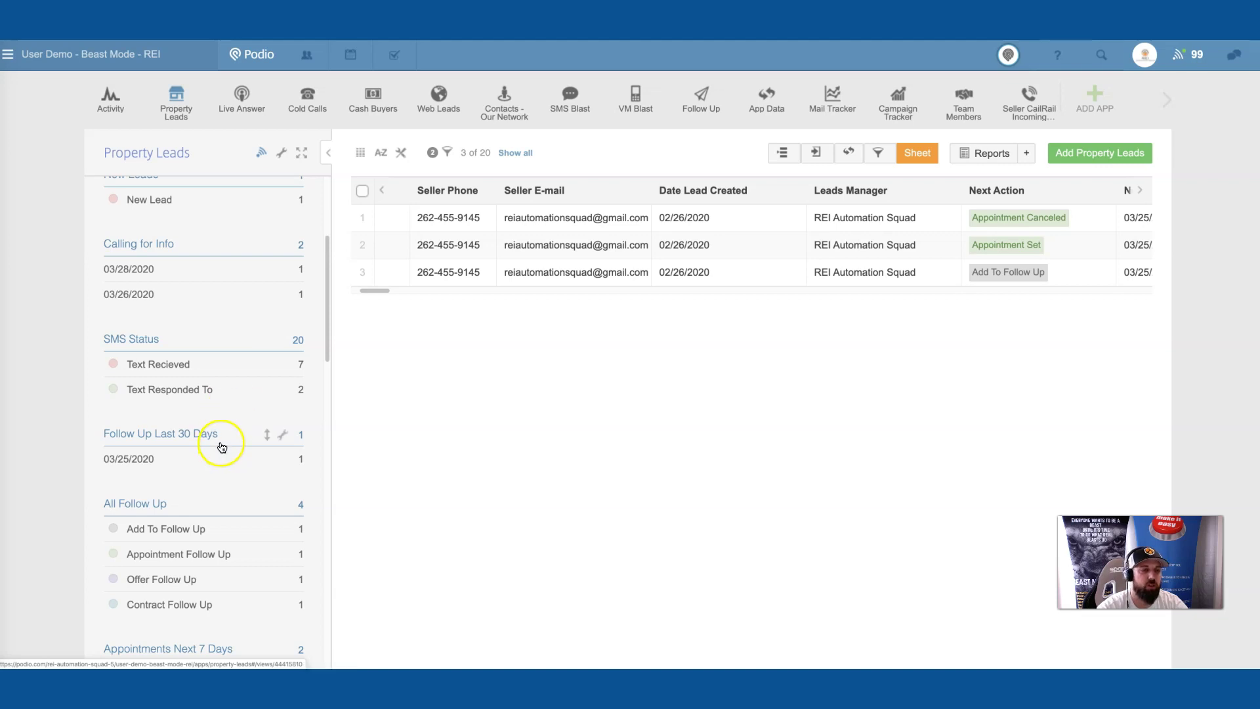